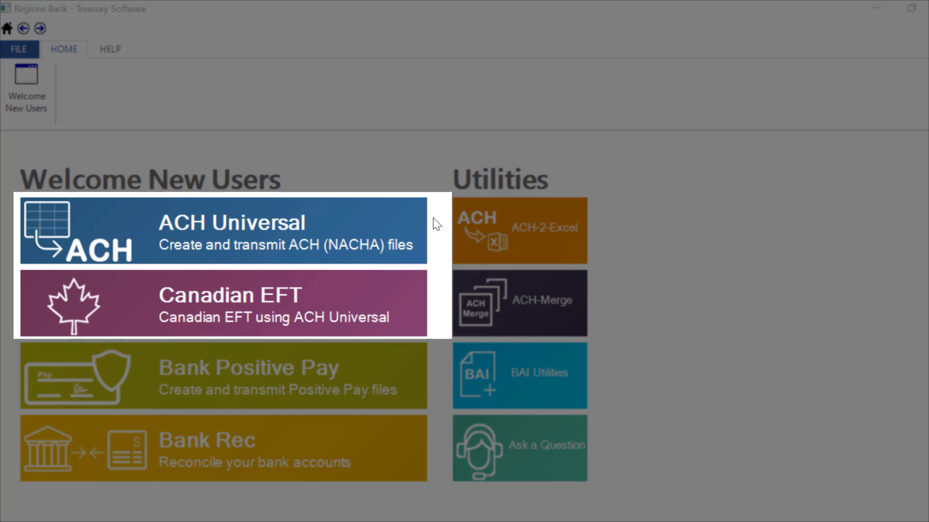
- Launch ACH Universal from the Welcome New Users screen to reach the Sample account's home page
left_click(410, 220)
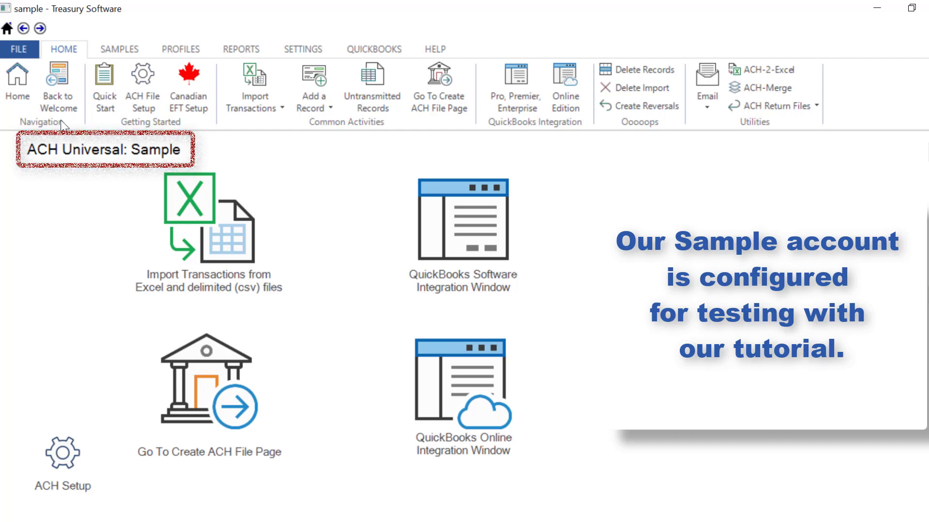
- Create a new ACH Universal account named 'Checking' through File > New Account
left_click(19, 49)
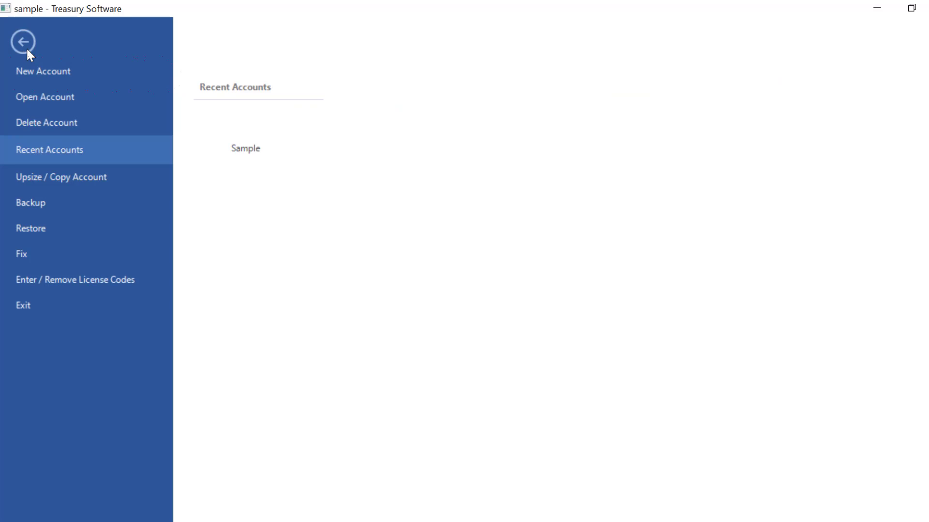
left_click(69, 76)
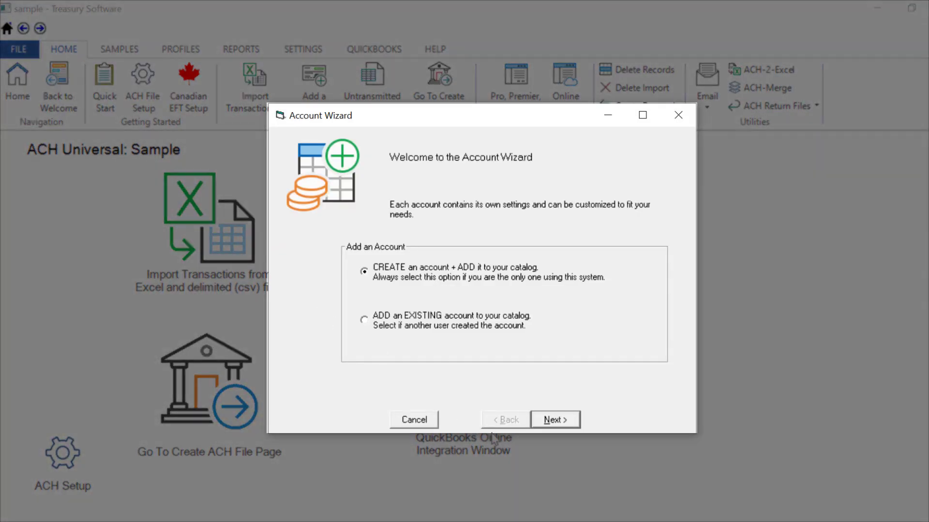
left_click(565, 421)
type("Checking")
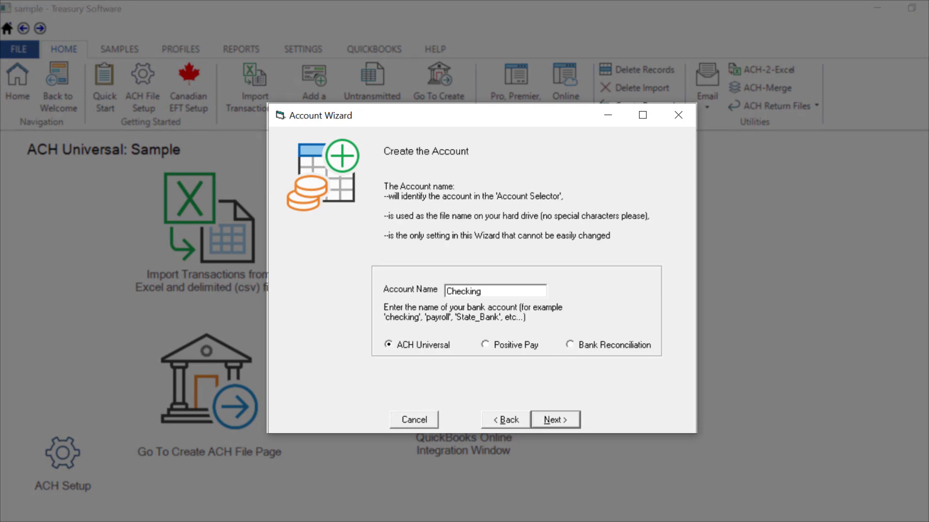
left_click(556, 422)
left_click(570, 420)
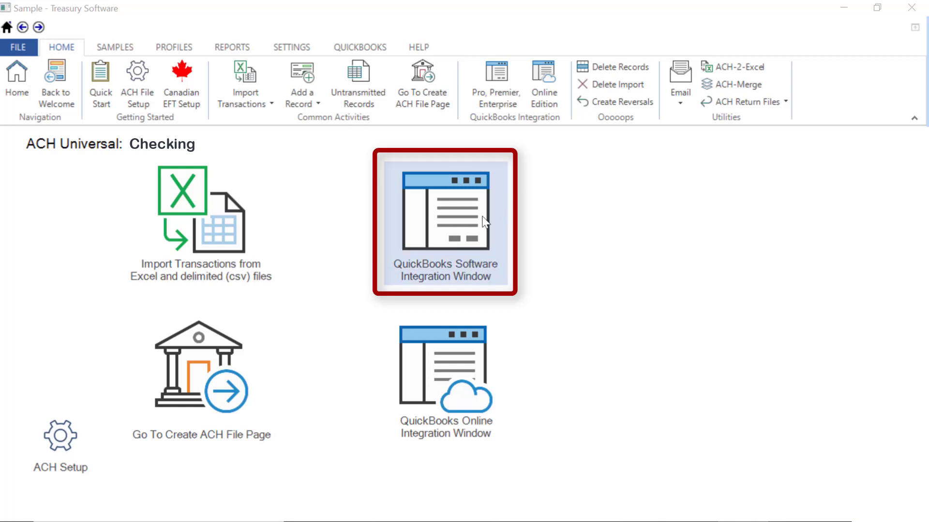
- Request QuickBooks access from the QuickBooks Software Integration Window tile
left_click(469, 224)
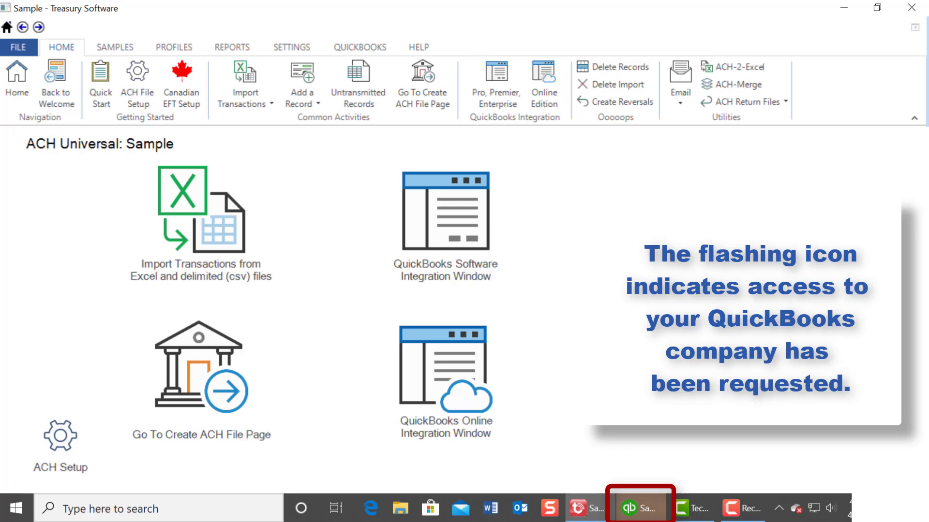
- Allow Treasury Software access whenever the Rock Castle Construction company file is open
left_click(648, 514)
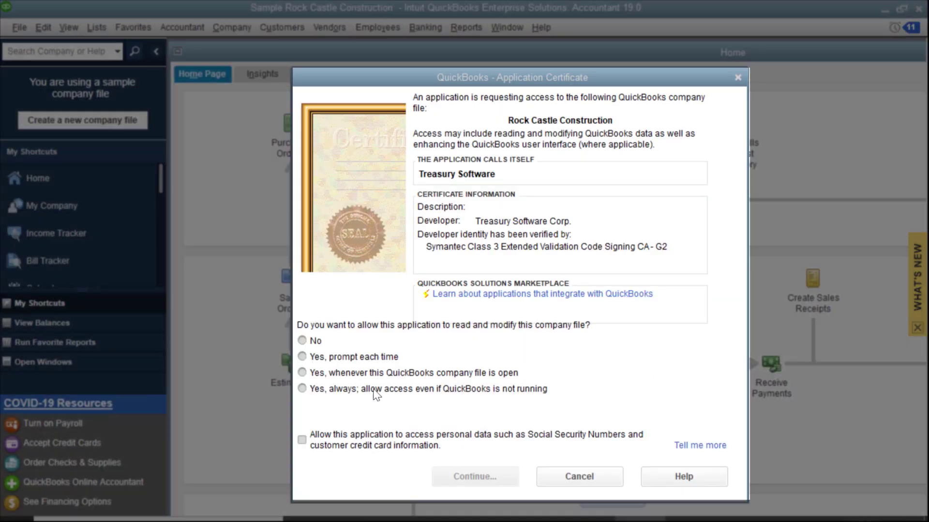
left_click(301, 372)
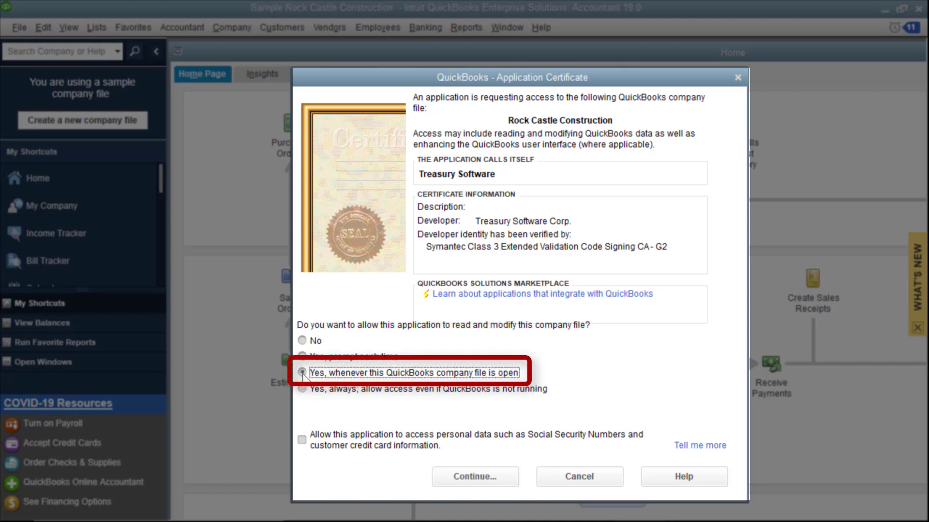
left_click(475, 477)
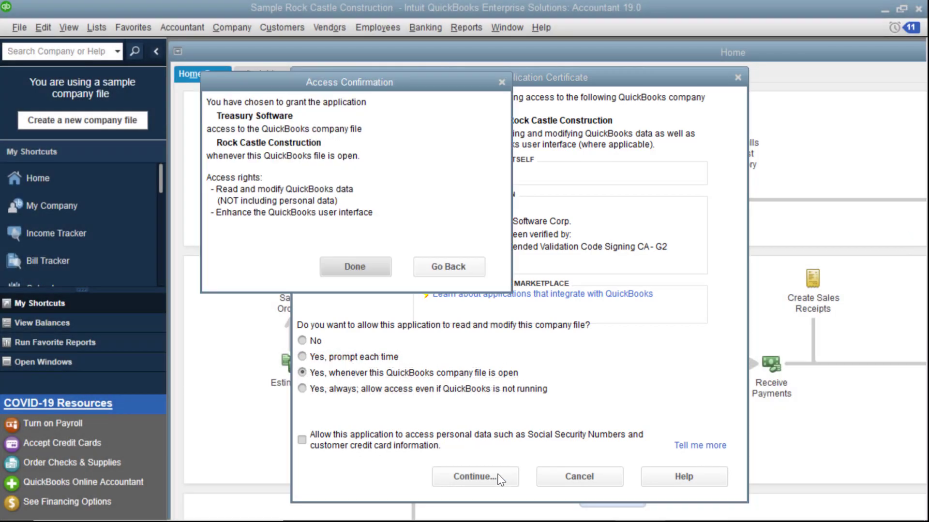
left_click(355, 263)
left_click(531, 403)
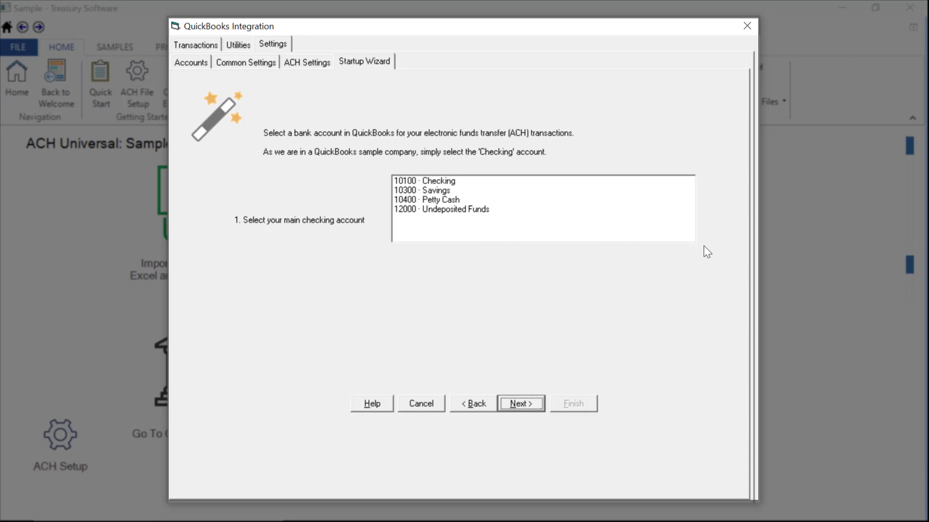
- Choose 10100 · Checking as the main checking account and keep banking details in QuickBooks profiles
left_click(450, 181)
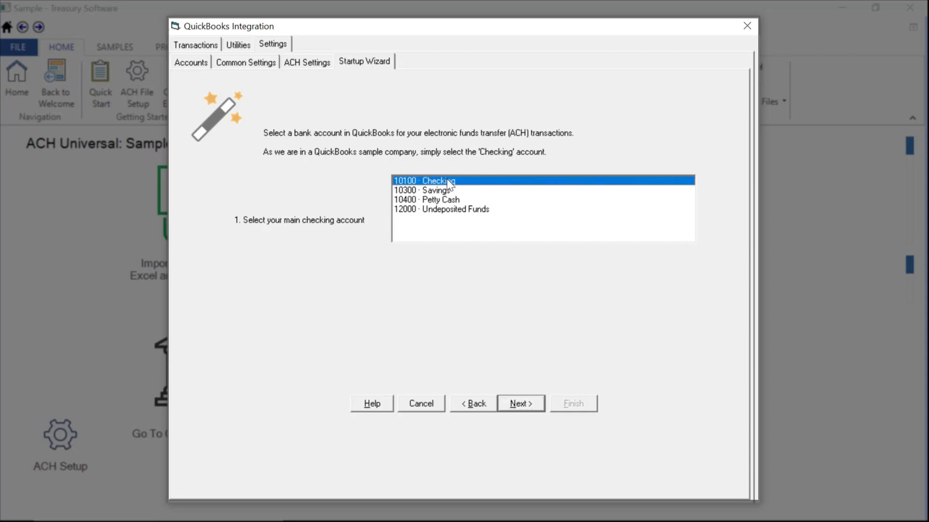
left_click(518, 412)
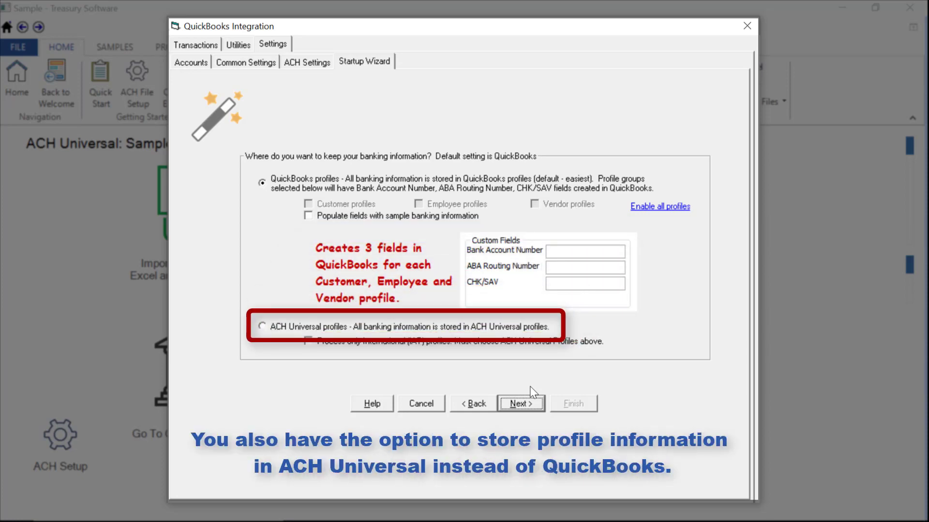
left_click(534, 403)
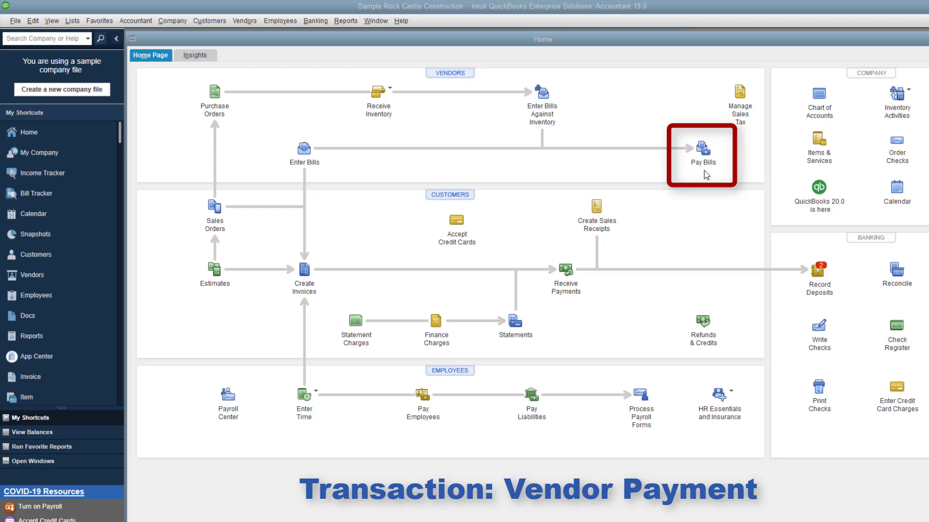
- Mark the 137.50 Cal Gas & Electric bill for payment with an assigned check number
left_click(709, 154)
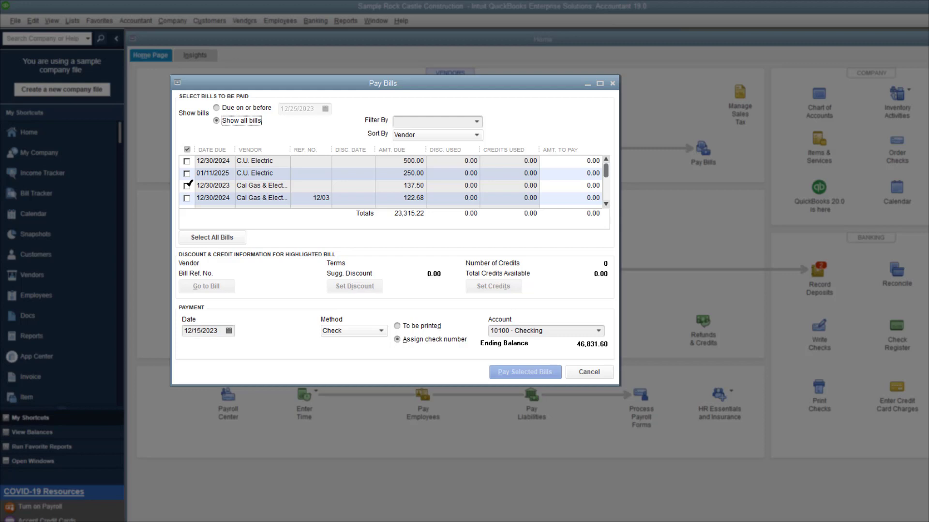
left_click(188, 186)
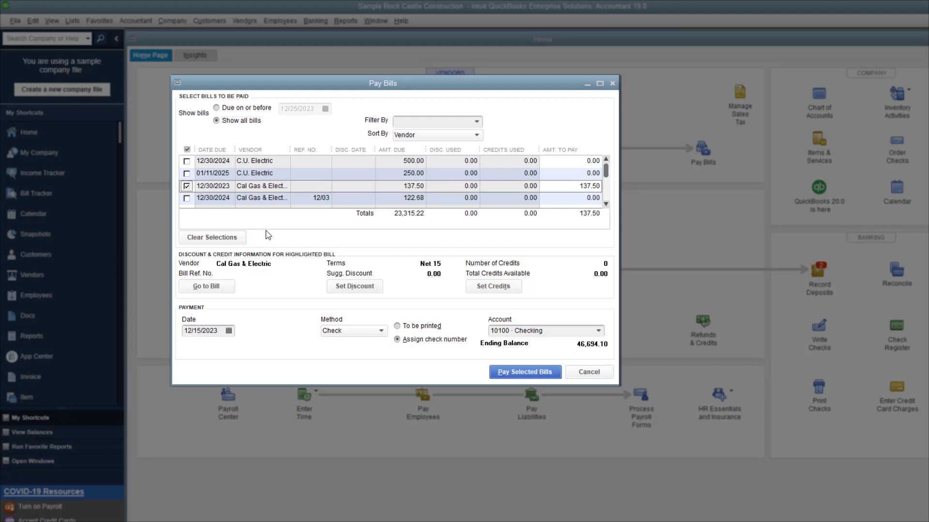
left_click(397, 340)
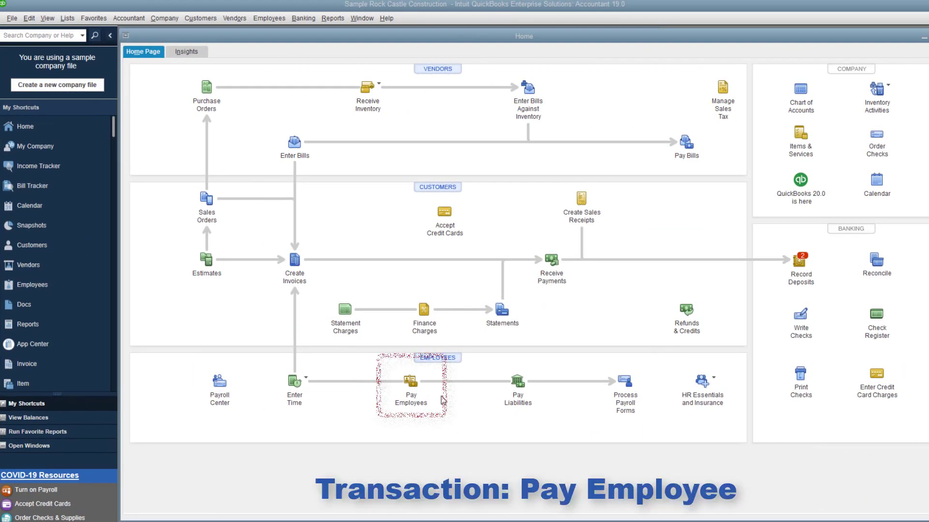
- Start an unscheduled payroll and add a 500.00 bonus to the paycheck
left_click(411, 382)
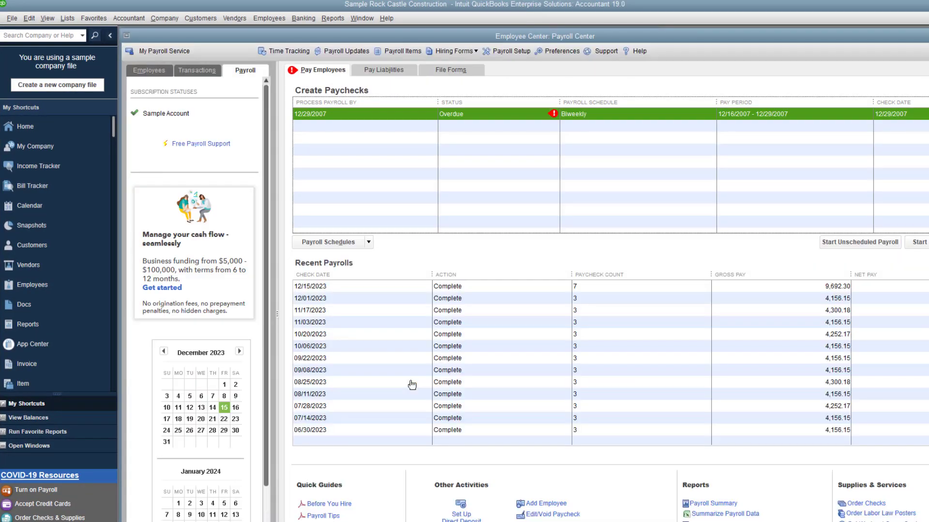
left_click(848, 244)
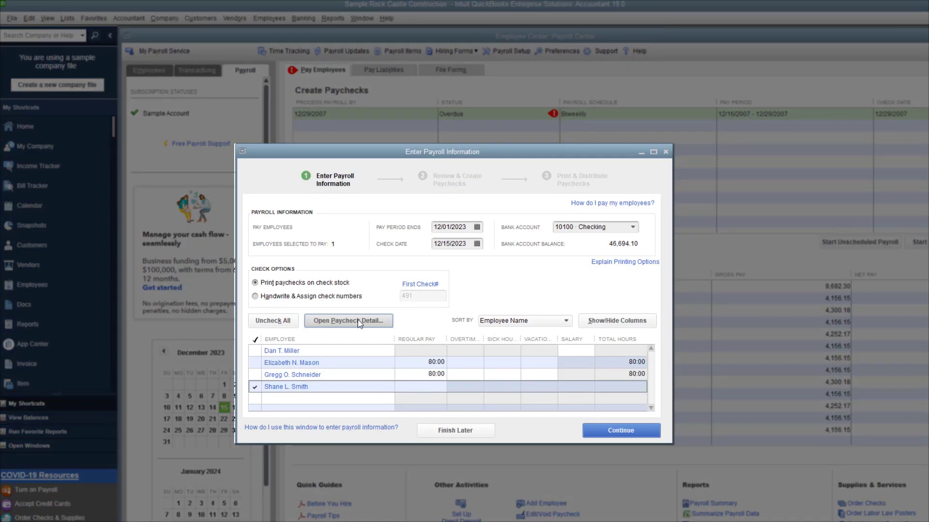
left_click(359, 320)
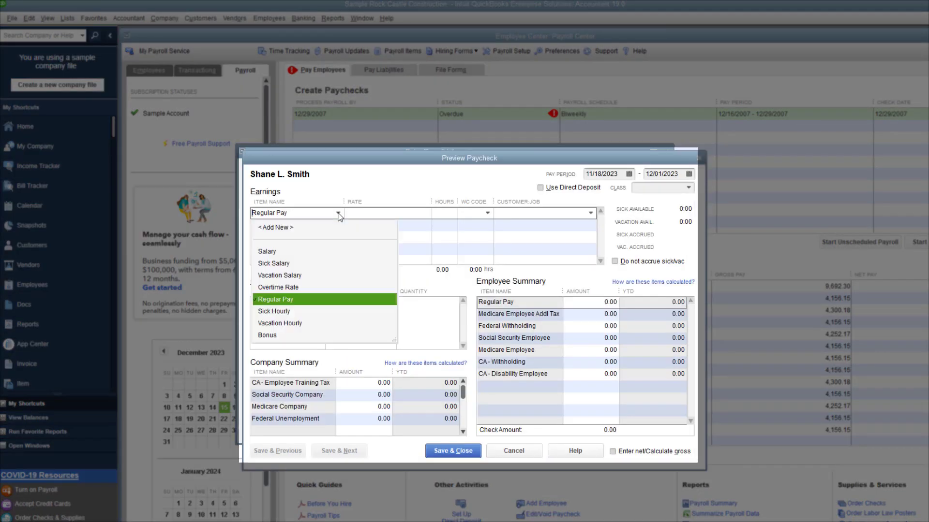
type("500.00")
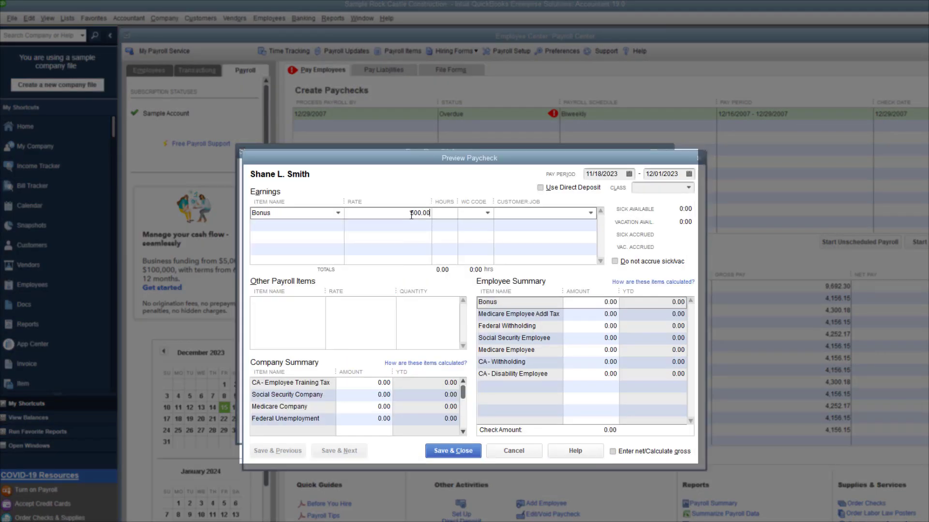
key("Return")
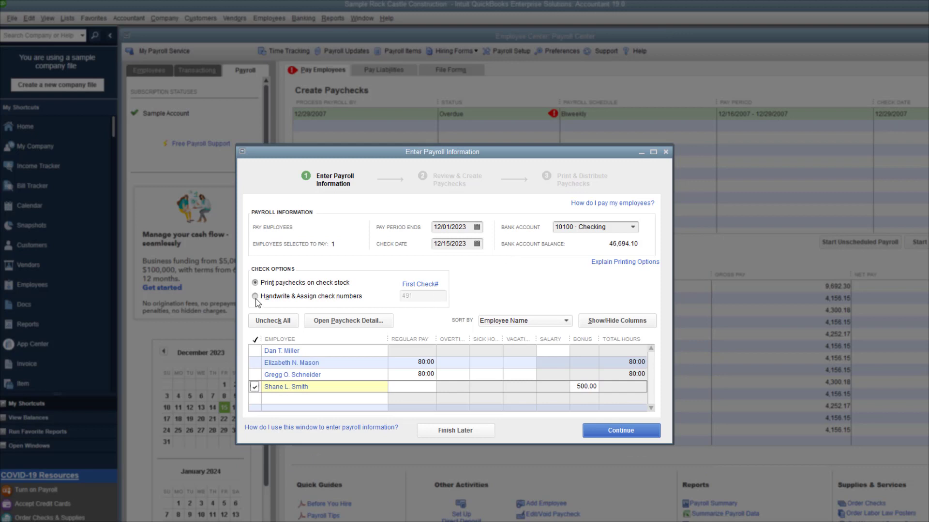
- Create the paycheck as a handwritten check with an assigned check number
left_click(256, 298)
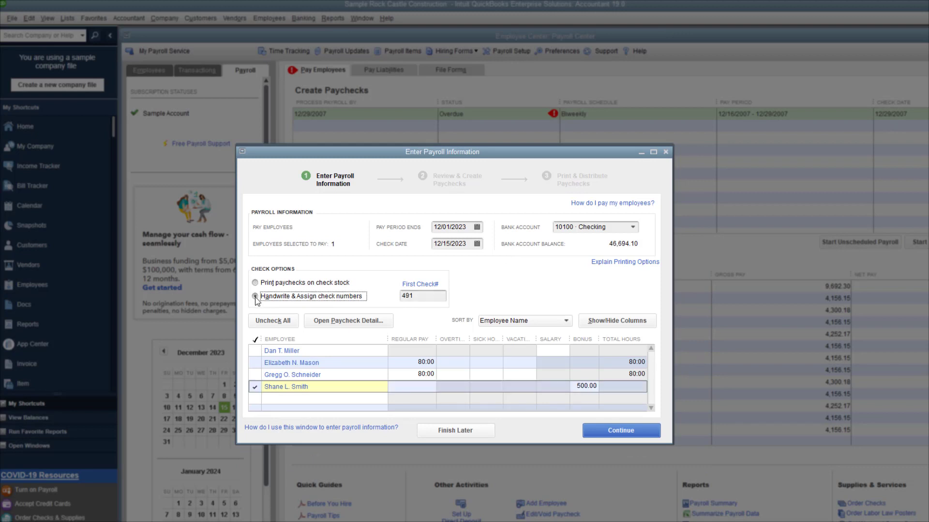
left_click(600, 433)
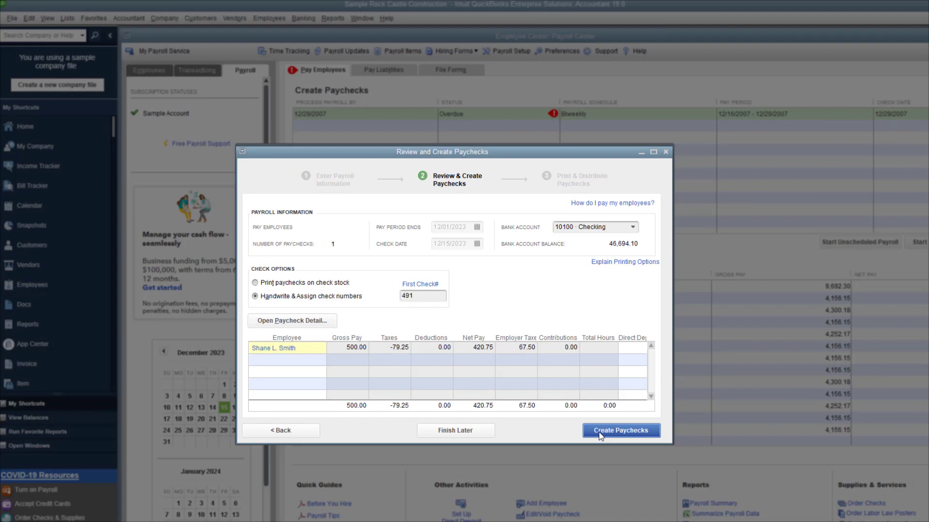
left_click(599, 434)
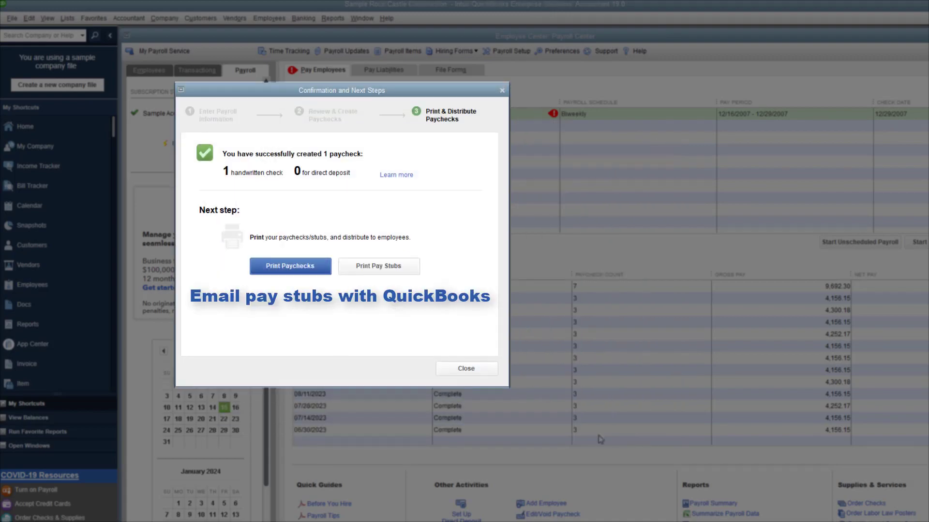
left_click(368, 266)
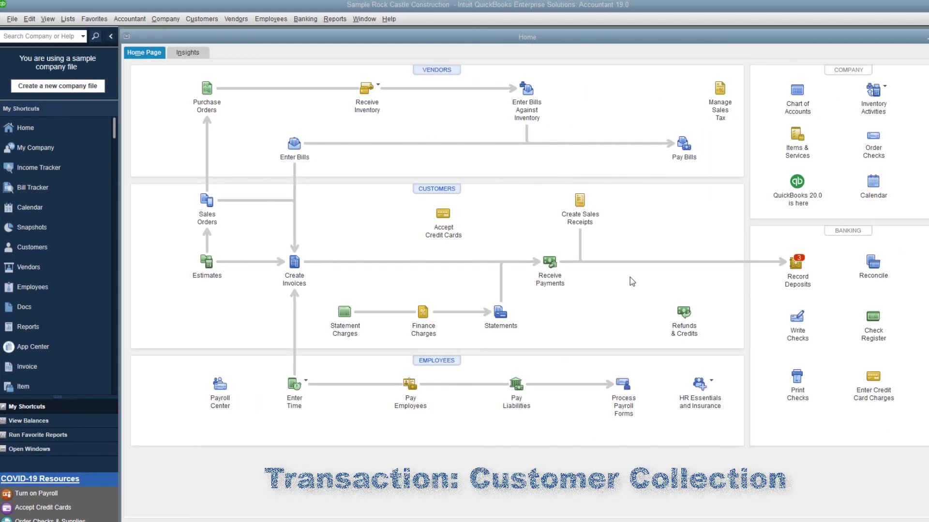
- Receive Adams Candy Shop's 159.75 payment on invoice 1100, depositing it to 10100 Checking
left_click(550, 264)
left_click(338, 217)
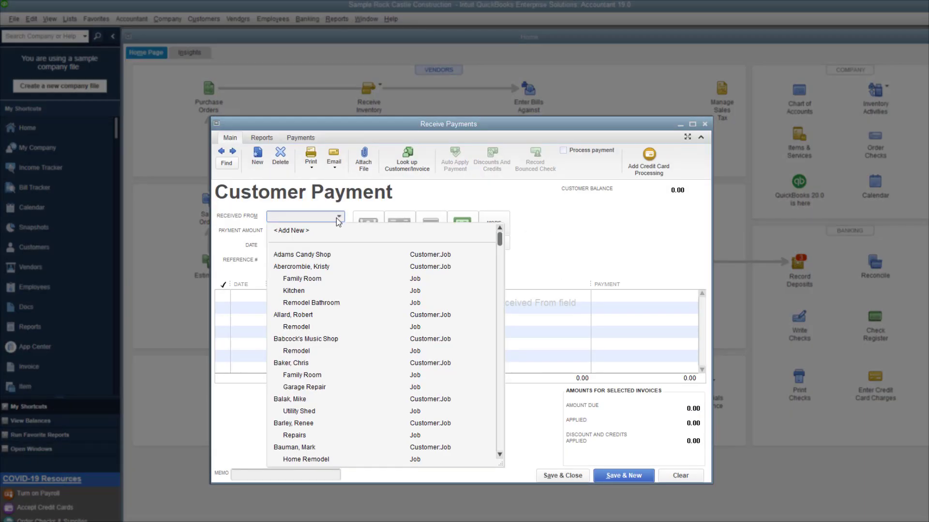
left_click(327, 254)
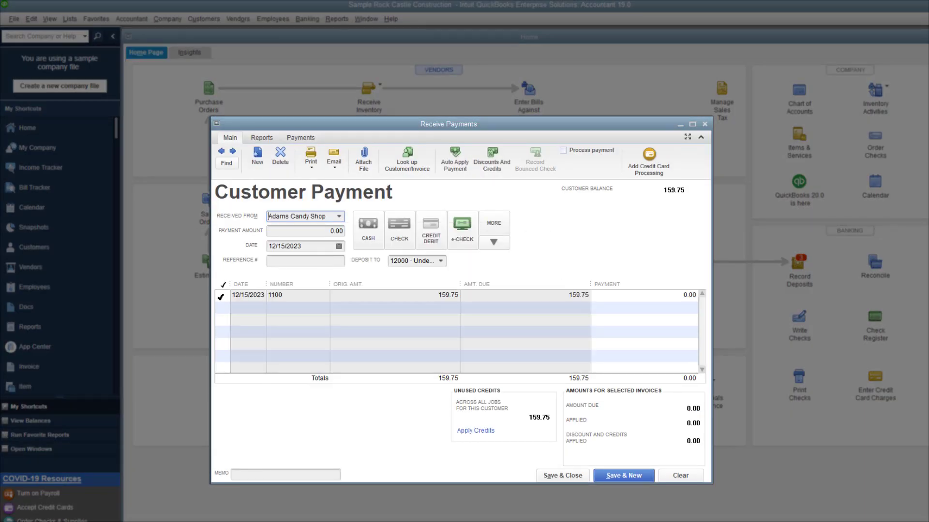
left_click(221, 297)
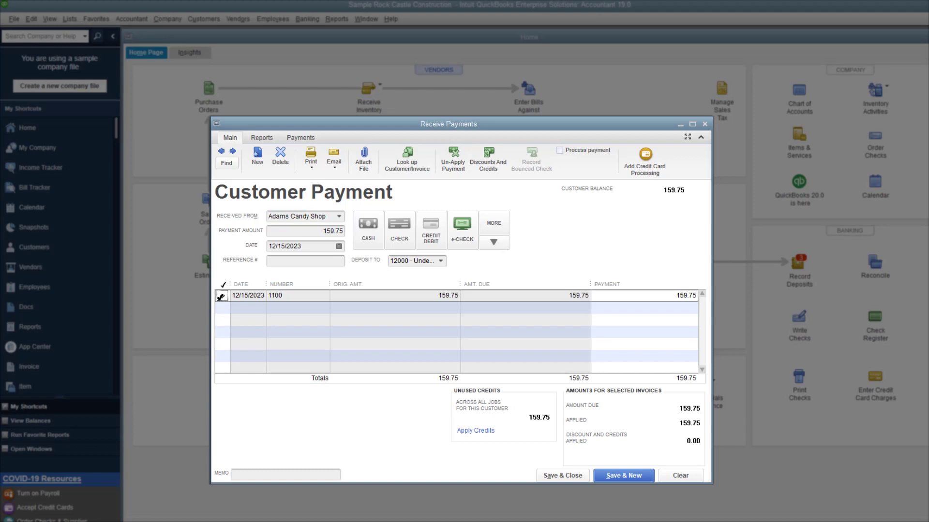
left_click(441, 261)
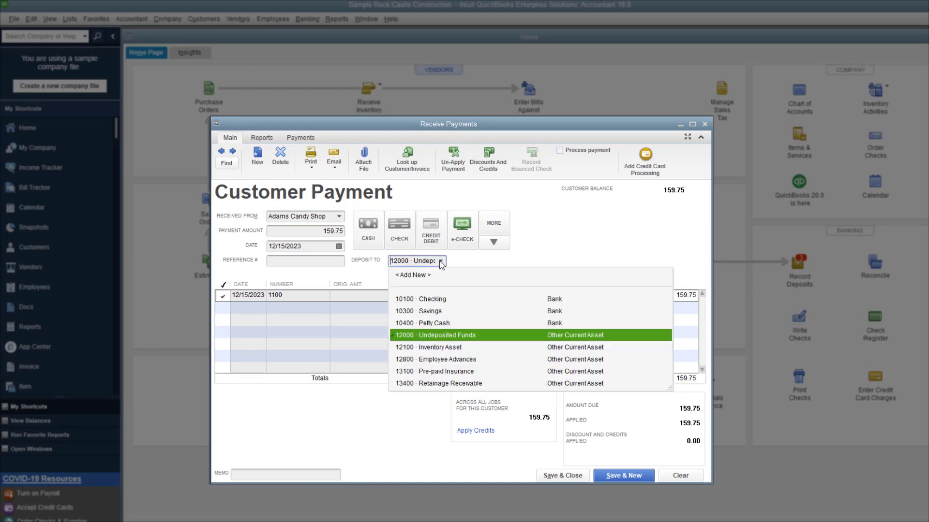
left_click(432, 300)
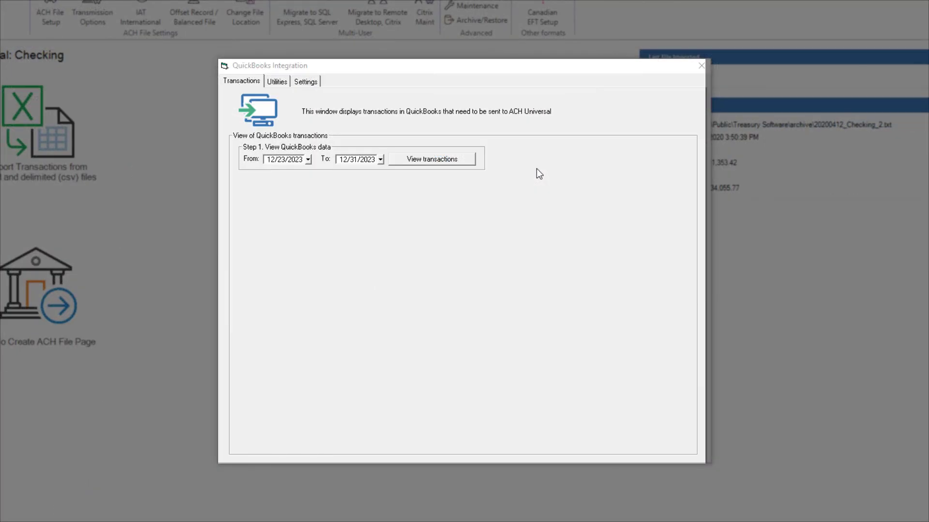
- List the three QuickBooks transactions totalling ($398.50) and send them to ACH Universal
left_click(439, 159)
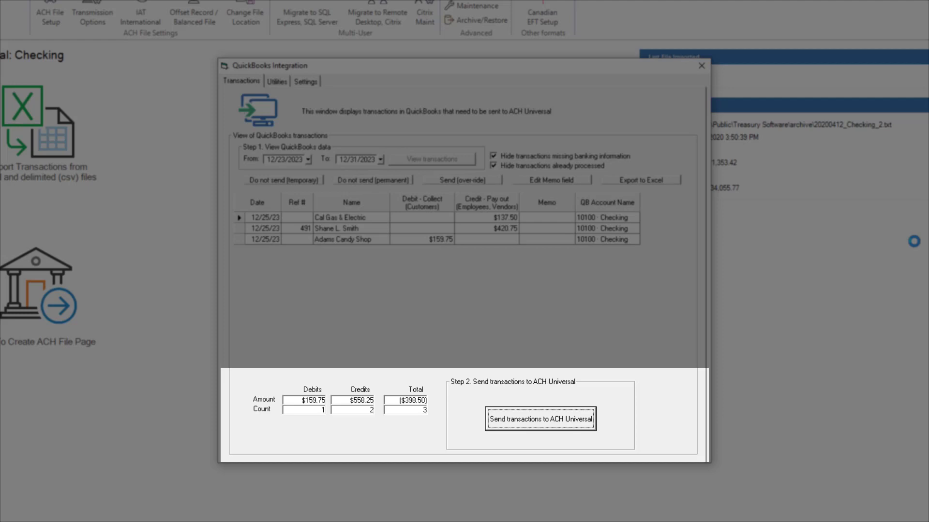
left_click(574, 423)
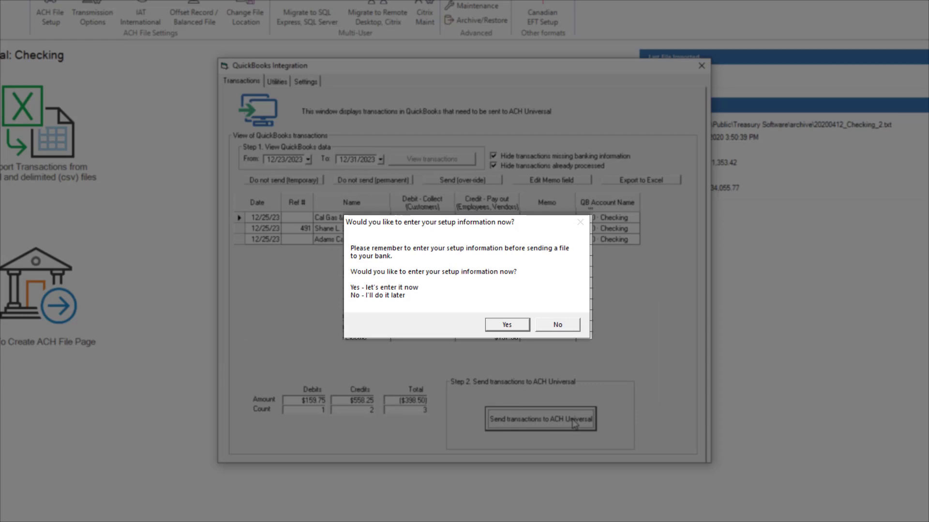
- Enter the routing number, bank name Town Bank, origin ID and company ABC Company, then save
left_click(515, 325)
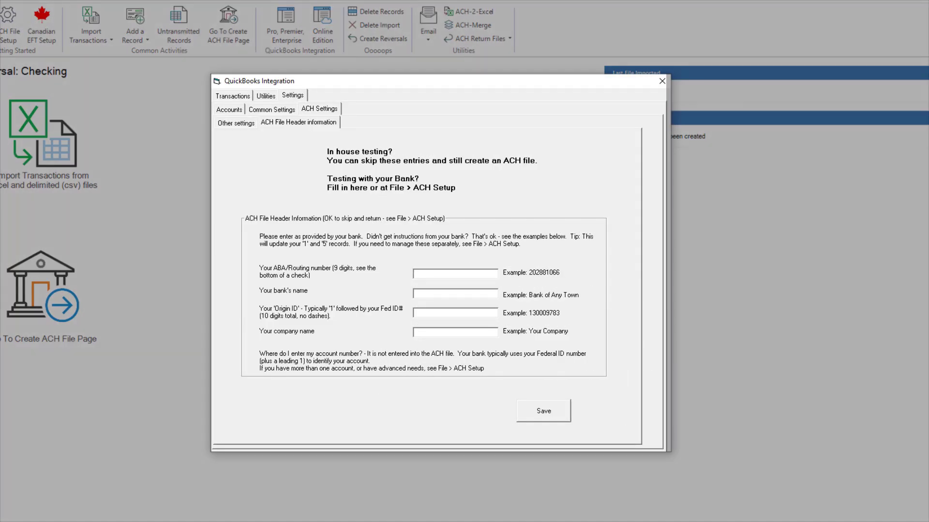
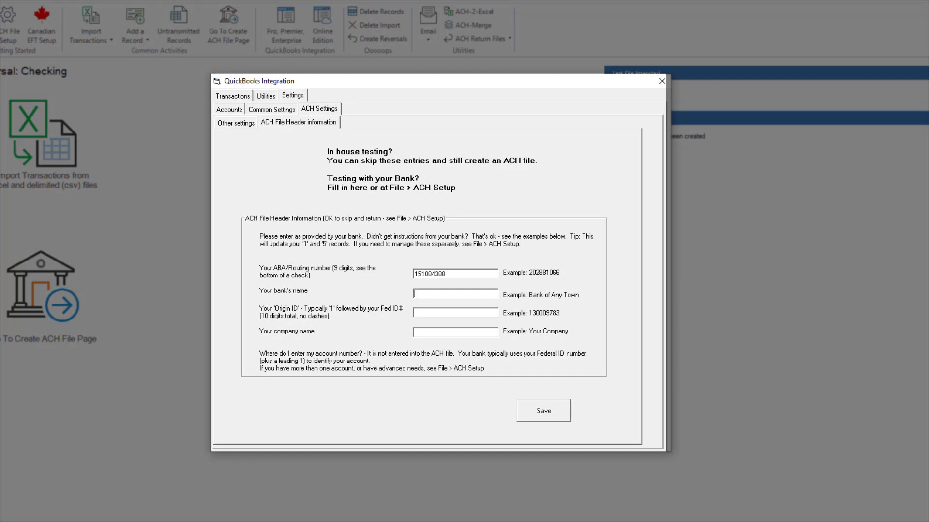
left_click(447, 313)
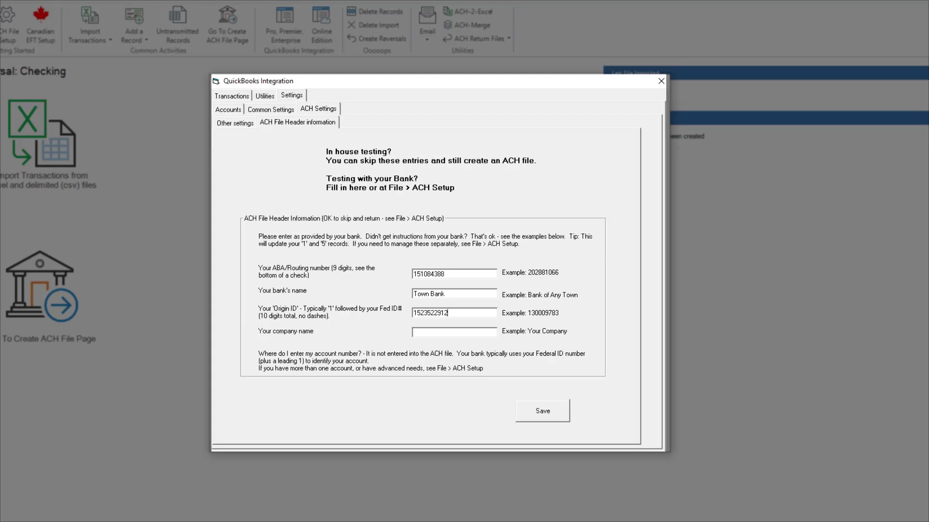
type("ABC Company")
left_click(560, 412)
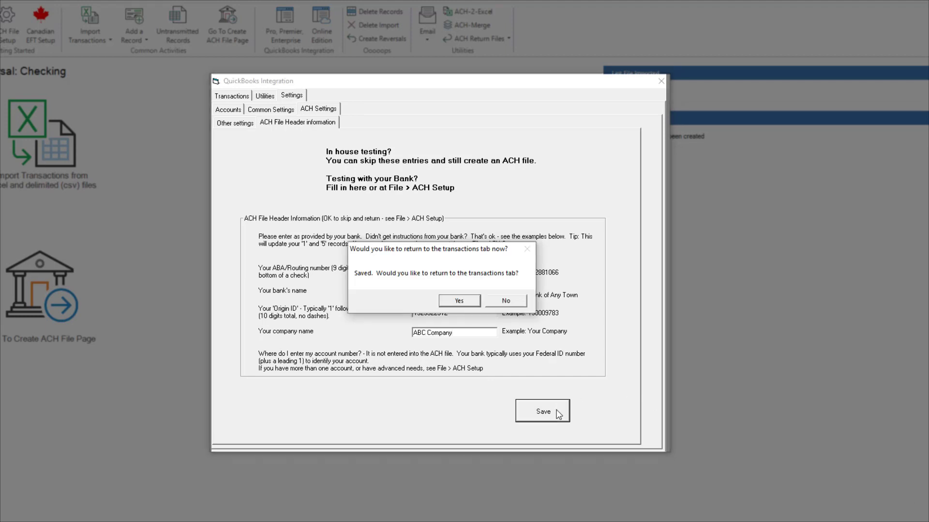
- Back on the transactions list, send the three transactions to create the unsent file Checking_transmit.txt
left_click(459, 303)
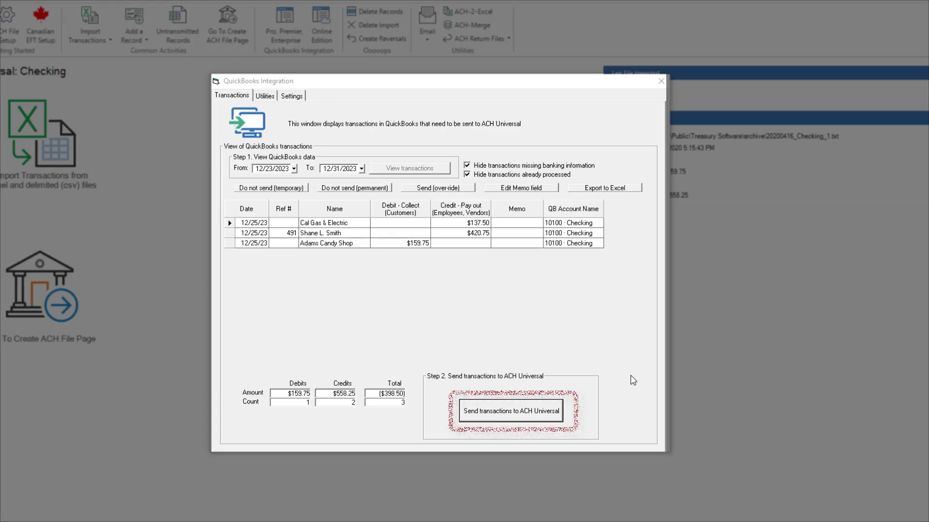
left_click(517, 410)
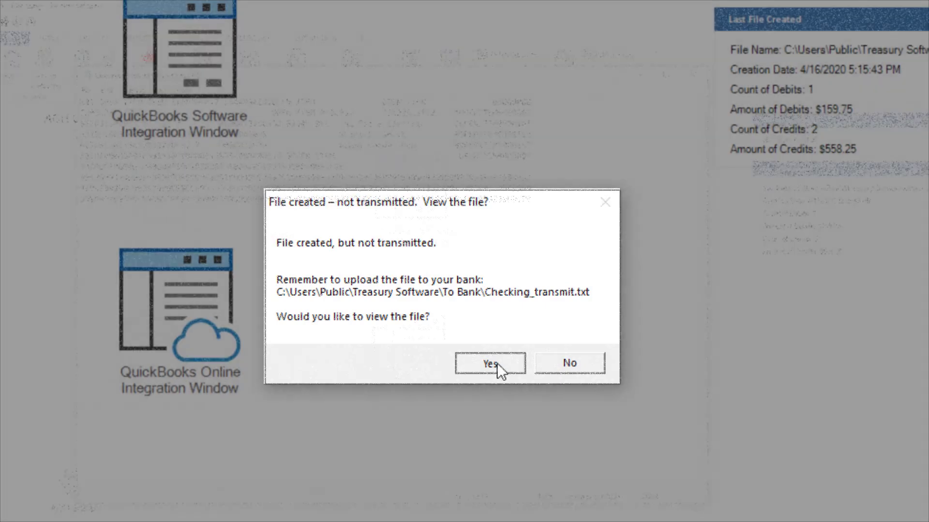
- Open Checking_transmit.txt in Notepad to review its Town Bank, ABC Company and payee records
left_click(497, 363)
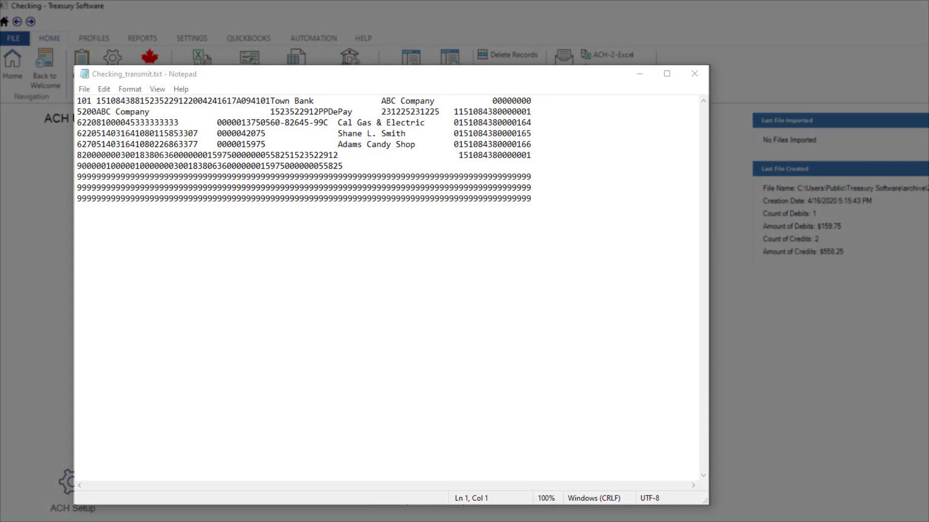